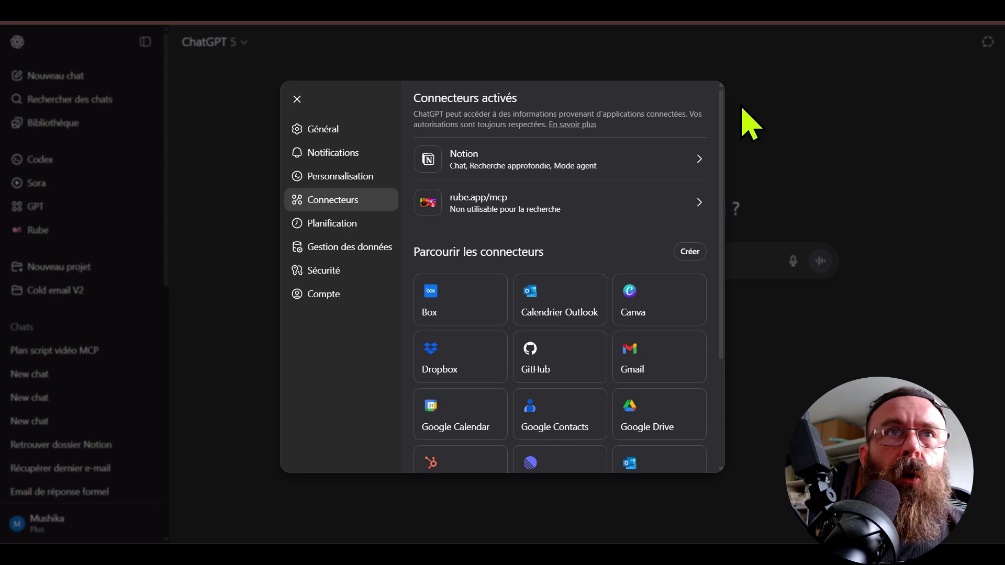
- Check the developer mode setting in the connectors' advanced settings, and return to the connector list
{"action": "scroll", "coordinate": [617, 101], "scroll_direction": "down", "scroll_amount": 3}
{"action": "left_click", "coordinate": [475, 442]}
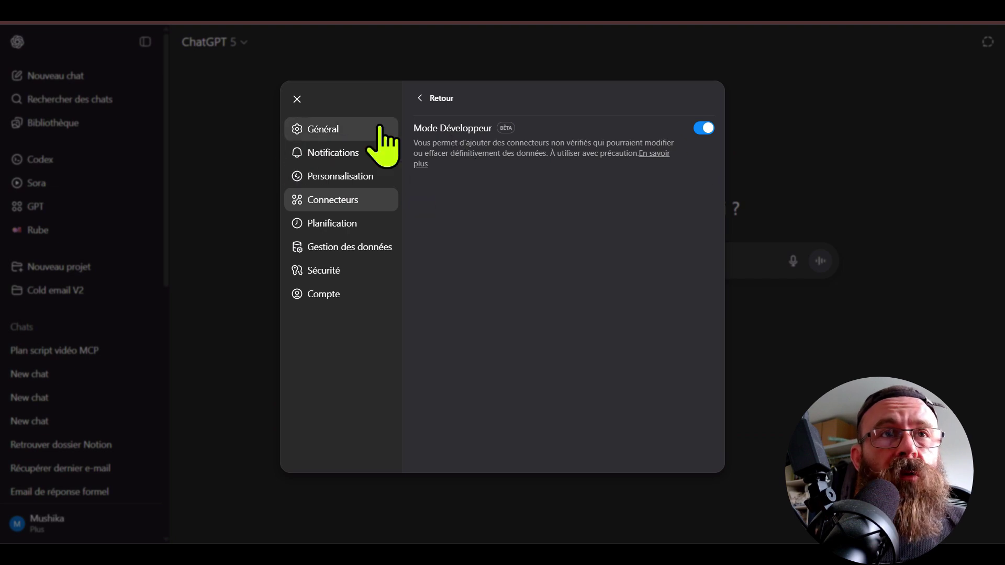
{"action": "left_click", "coordinate": [424, 99]}
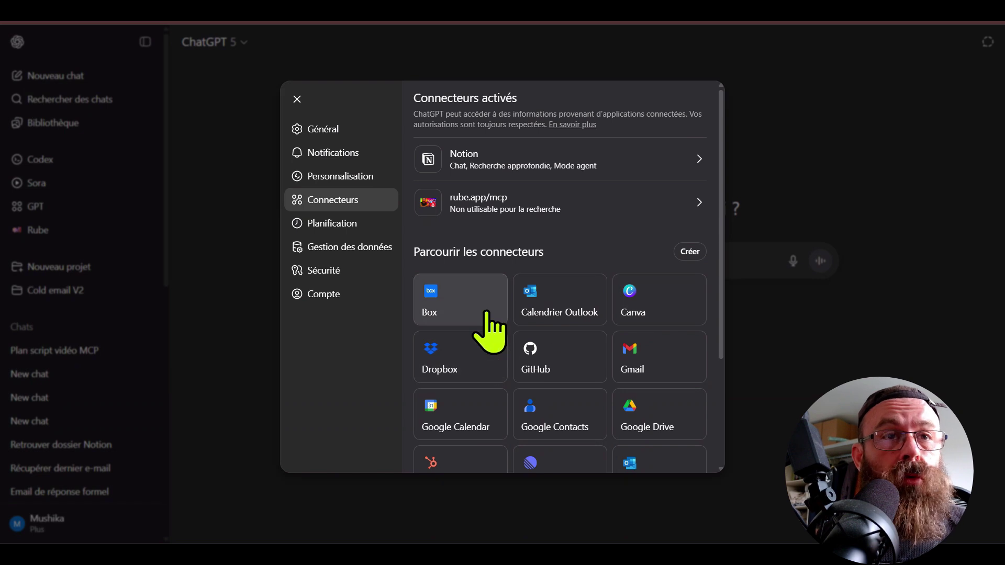
- Browse the available connectors and examine the Gmail connector's details and list of actions
{"action": "scroll", "coordinate": [482, 314], "scroll_direction": "down", "scroll_amount": 3}
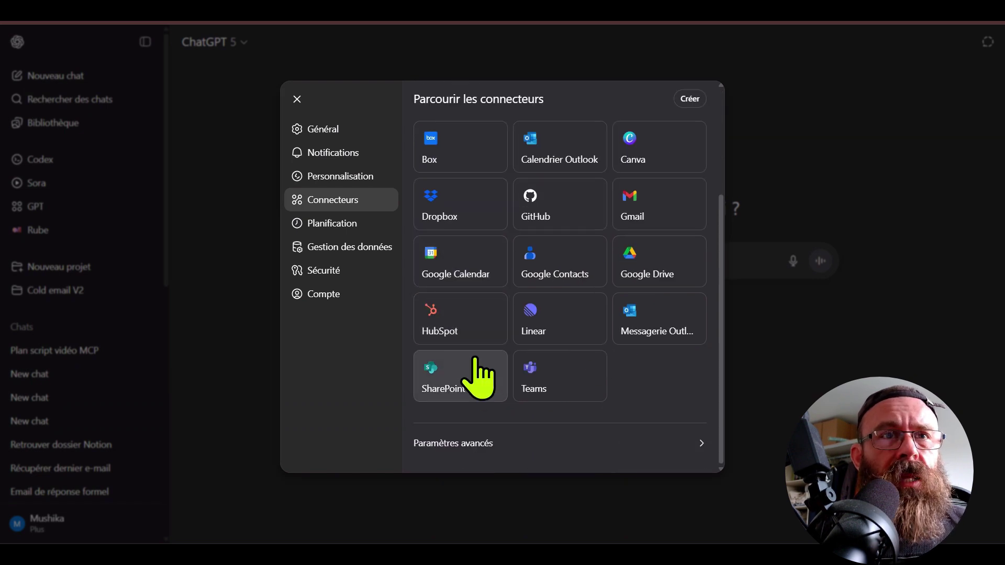
{"action": "scroll", "coordinate": [474, 372], "scroll_direction": "up", "scroll_amount": 3}
{"action": "left_click", "coordinate": [637, 358]}
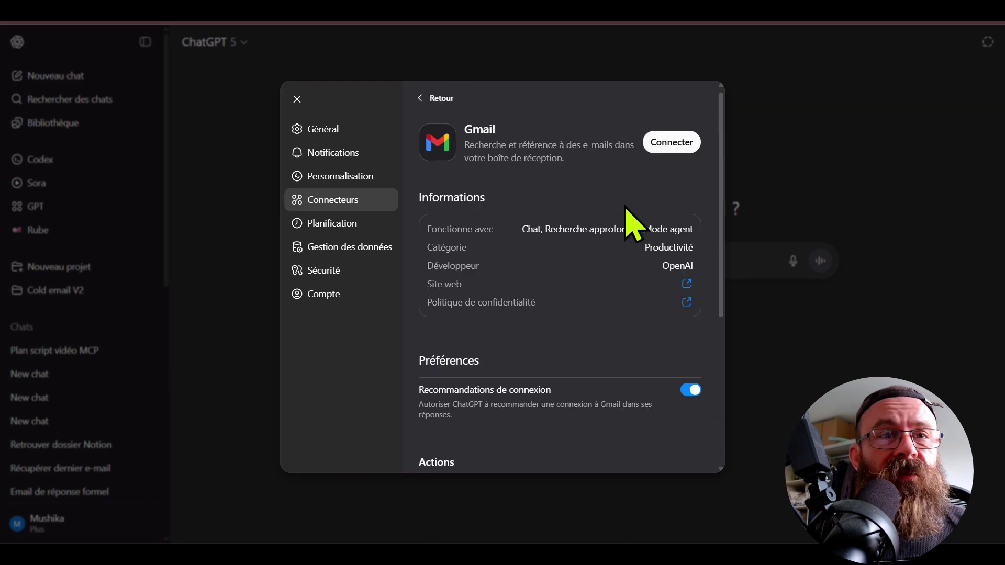
{"action": "scroll", "coordinate": [576, 246], "scroll_direction": "down", "scroll_amount": 5}
{"action": "left_click_drag", "start_coordinate": [426, 220], "coordinate": [591, 229]}
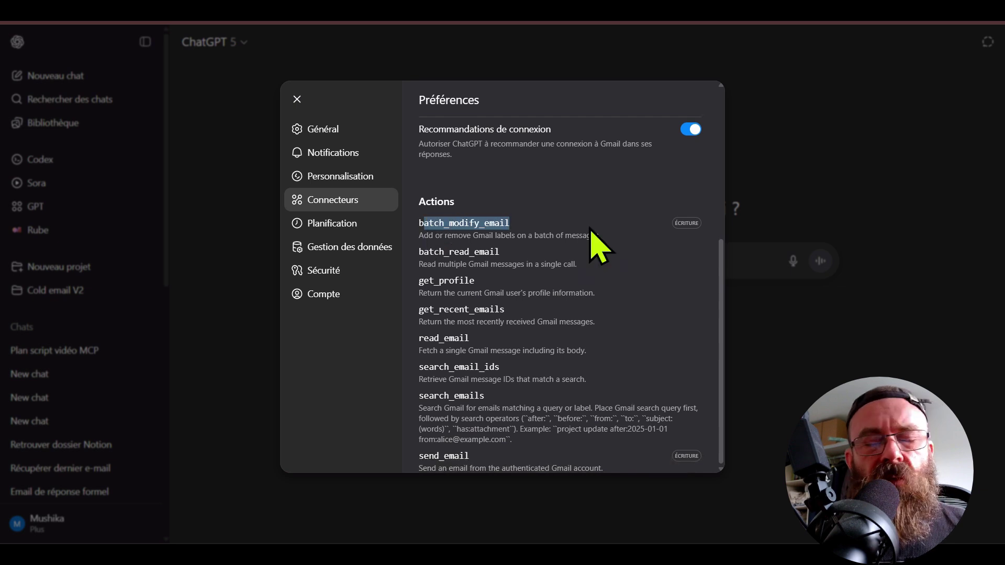
{"action": "left_click", "coordinate": [590, 230]}
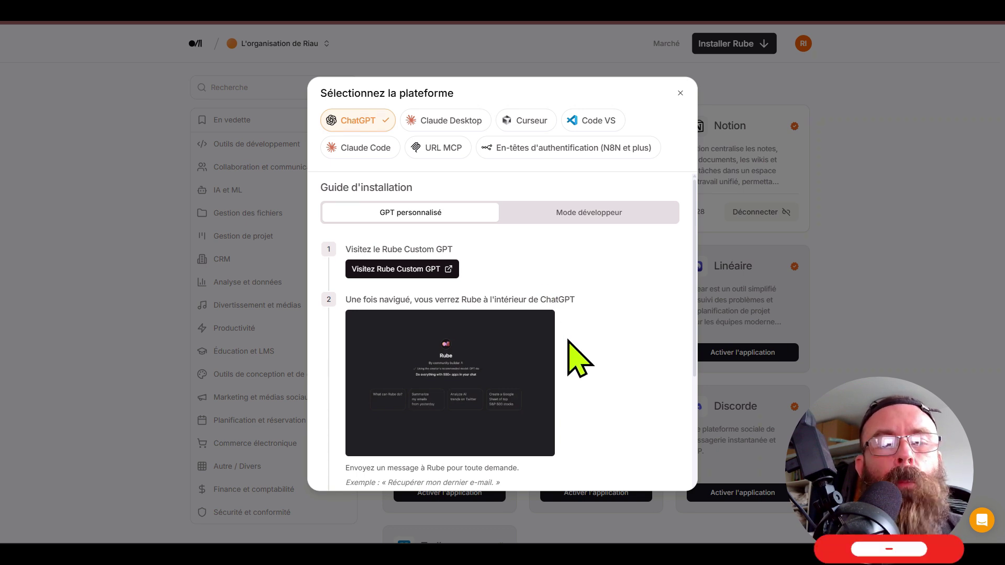
- Switch to Rube and review its ChatGPT installation guides for custom GPT and developer mode, then close them
{"action": "scroll", "coordinate": [570, 356], "scroll_direction": "down", "scroll_amount": 3}
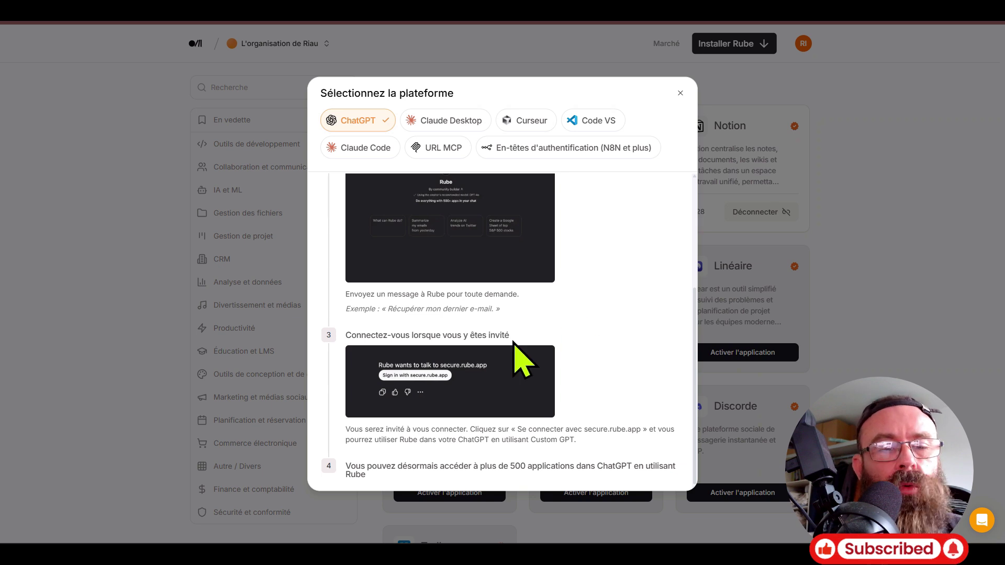
{"action": "scroll", "coordinate": [522, 359], "scroll_direction": "up", "scroll_amount": 3}
{"action": "left_click", "coordinate": [562, 214]}
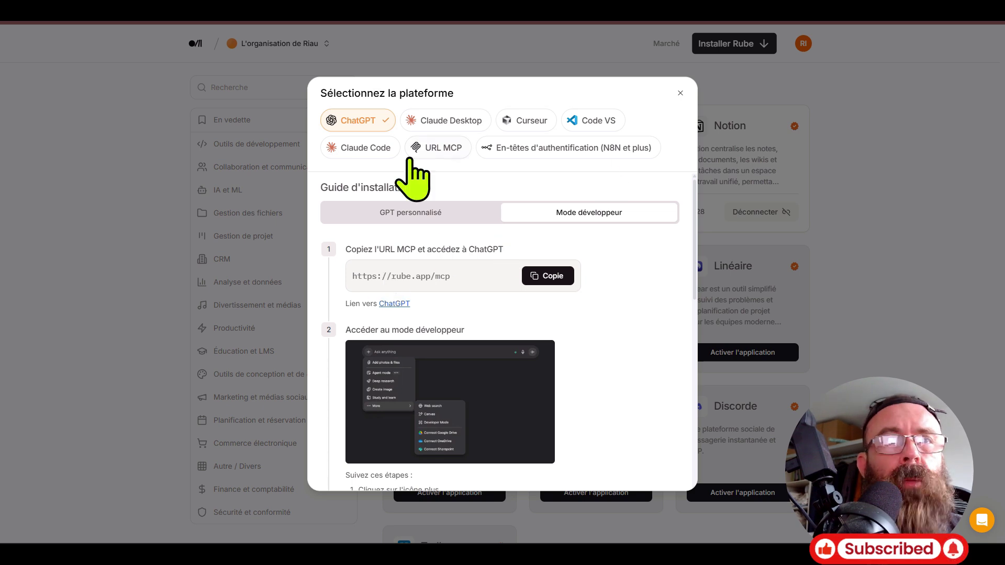
{"action": "left_click", "coordinate": [858, 140]}
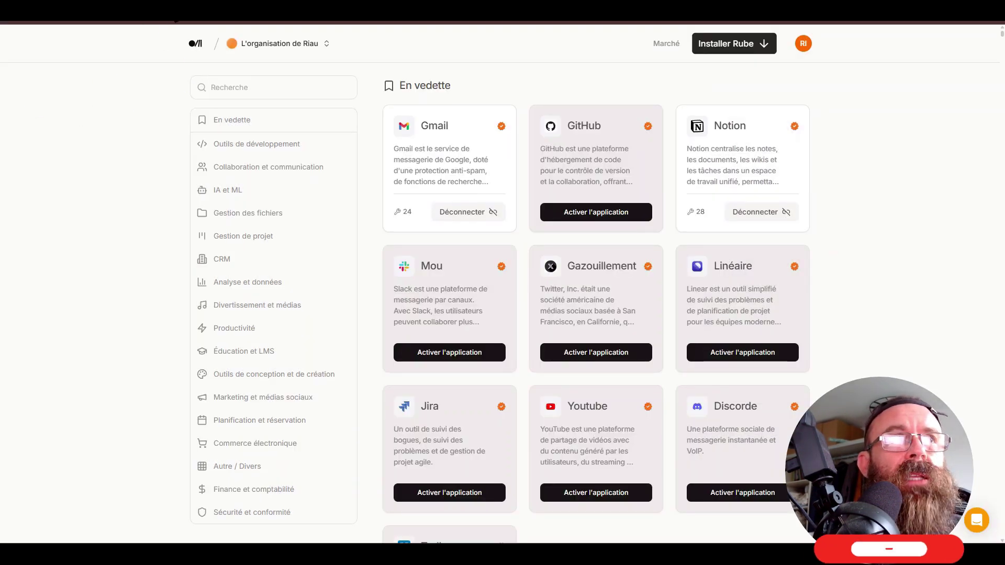
{"action": "left_click", "coordinate": [732, 48]}
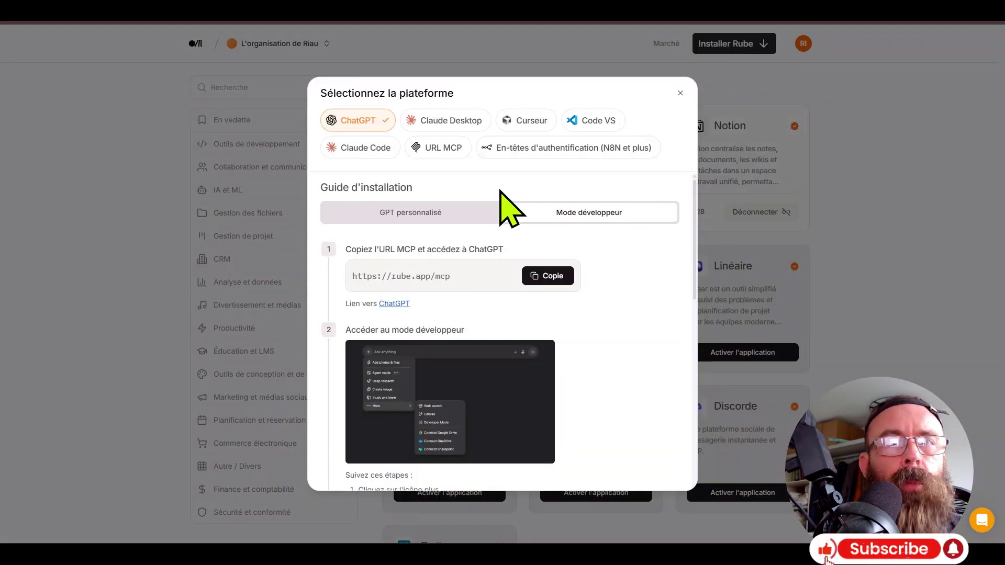
{"action": "left_click_drag", "start_coordinate": [451, 279], "coordinate": [353, 278]}
{"action": "key", "text": "ctrl+c"}
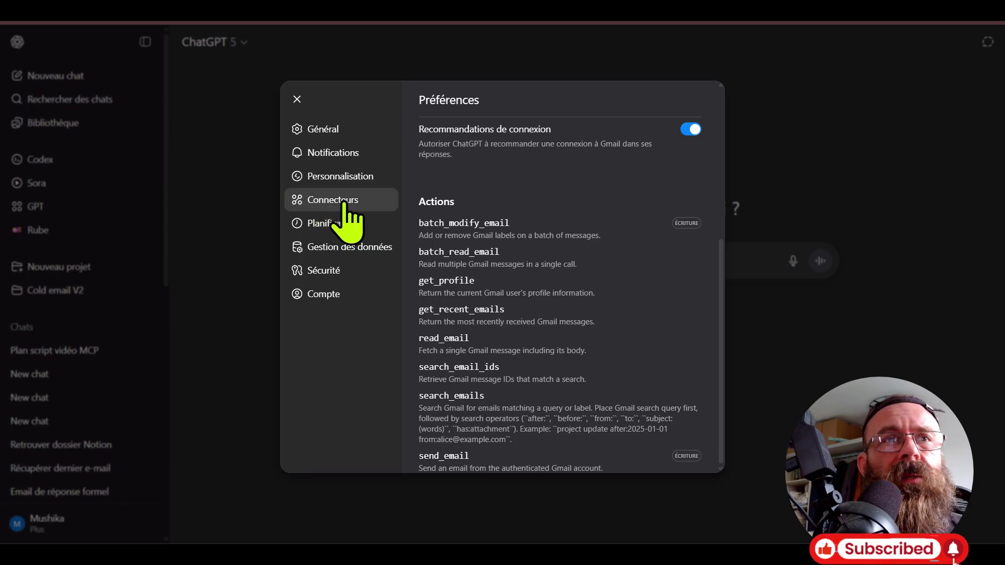
- Switch to ChatGPT's connector settings, revisit the advanced settings and look over the connector list again
{"action": "left_click", "coordinate": [314, 200]}
{"action": "left_click", "coordinate": [489, 463]}
{"action": "left_click", "coordinate": [424, 100]}
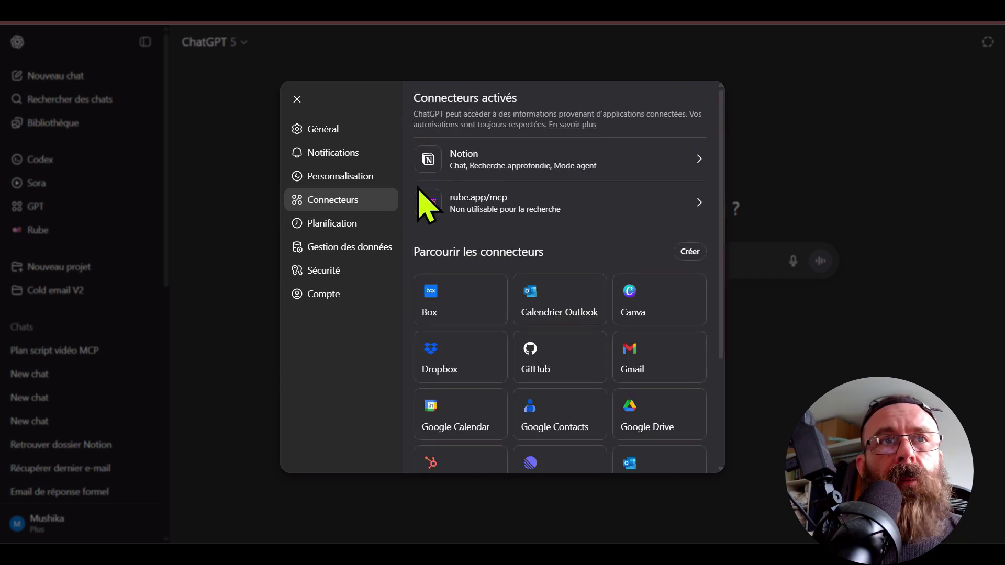
{"action": "scroll", "coordinate": [568, 309], "scroll_direction": "down", "scroll_amount": 3}
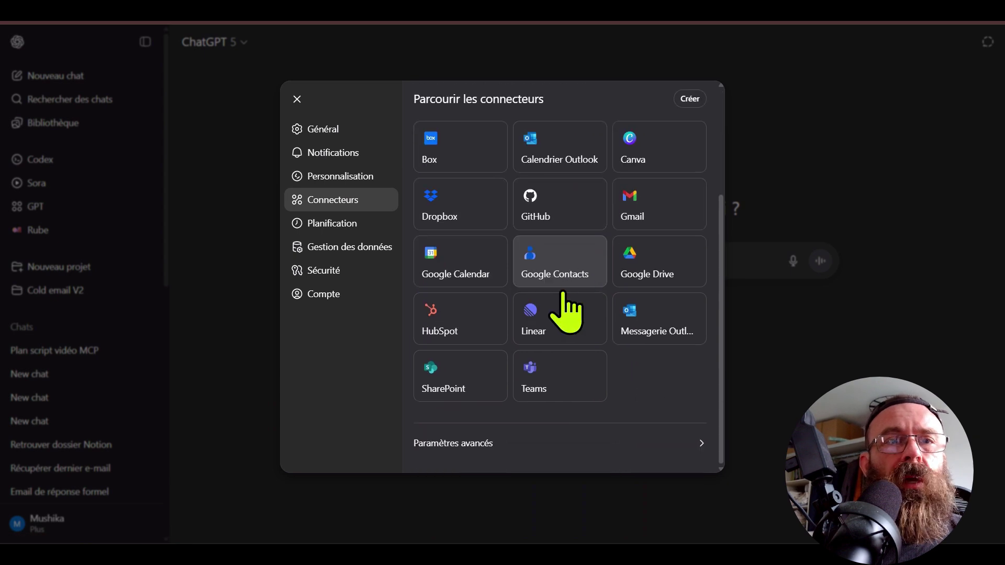
{"action": "scroll", "coordinate": [696, 274], "scroll_direction": "up", "scroll_amount": 3}
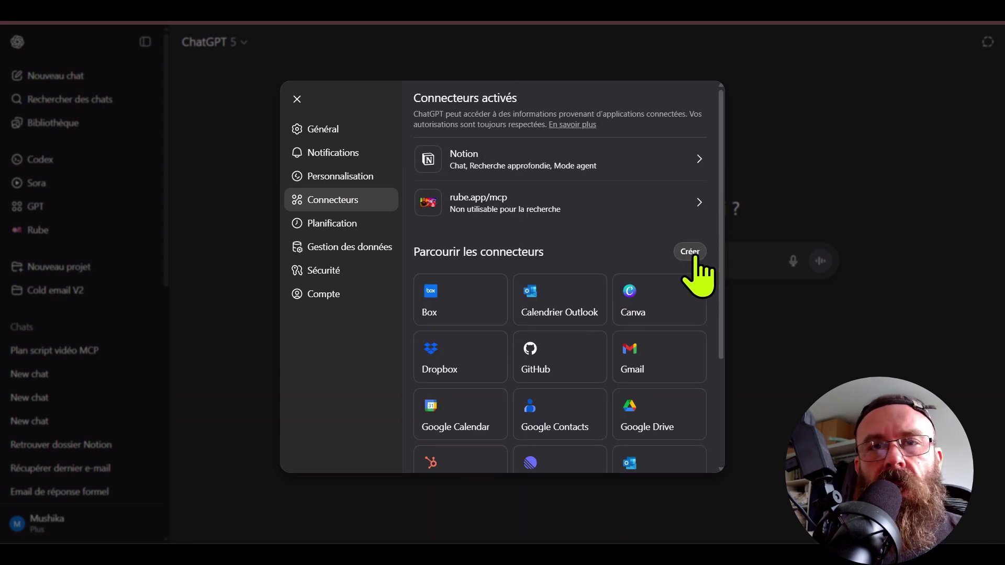
{"action": "left_click", "coordinate": [692, 252]}
{"action": "left_click", "coordinate": [421, 167]}
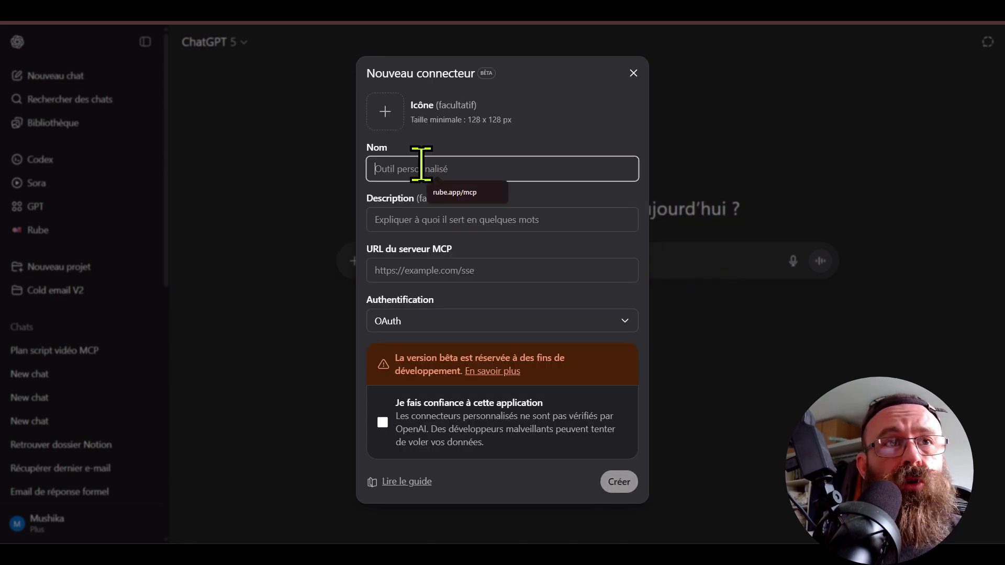
{"action": "key", "text": "ctrl+v"}
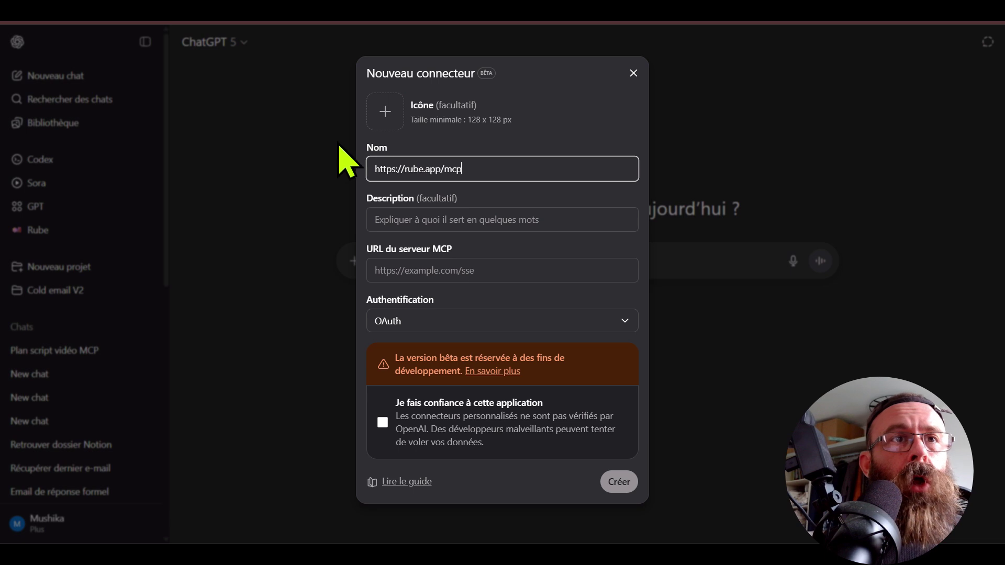
{"action": "left_click", "coordinate": [407, 217]}
{"action": "key", "text": "ctrl+v"}
{"action": "left_click", "coordinate": [392, 267]}
{"action": "key", "text": "ctrl+v"}
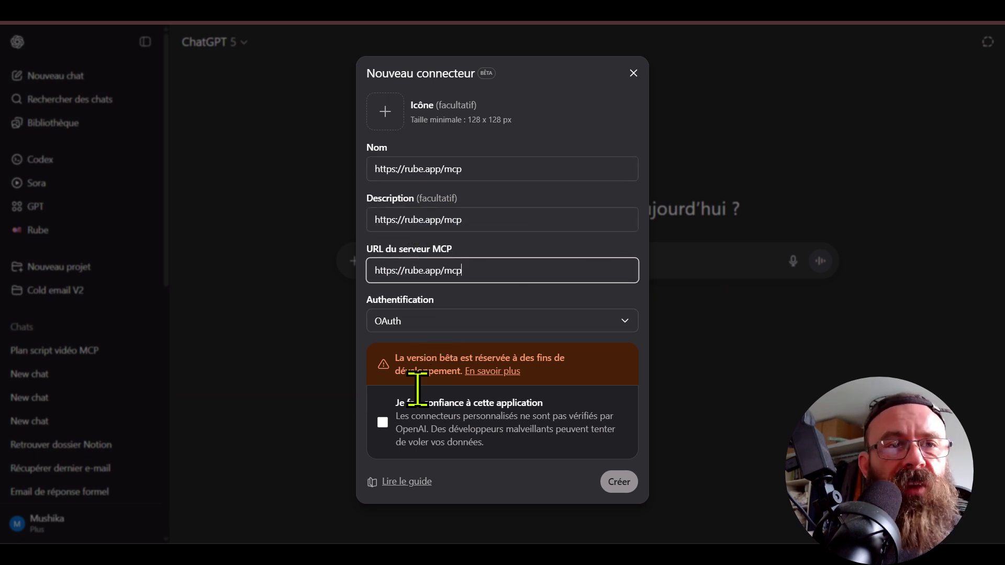
{"action": "left_click", "coordinate": [387, 424]}
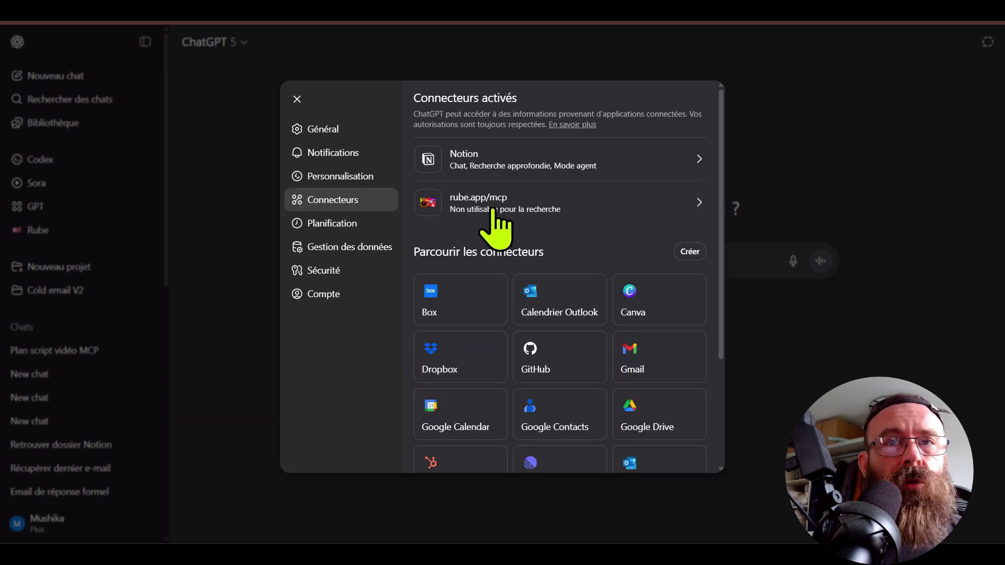
- Open the existing rube.app/mcp connector and inspect its management options
{"action": "left_click", "coordinate": [491, 213]}
{"action": "left_click", "coordinate": [669, 142]}
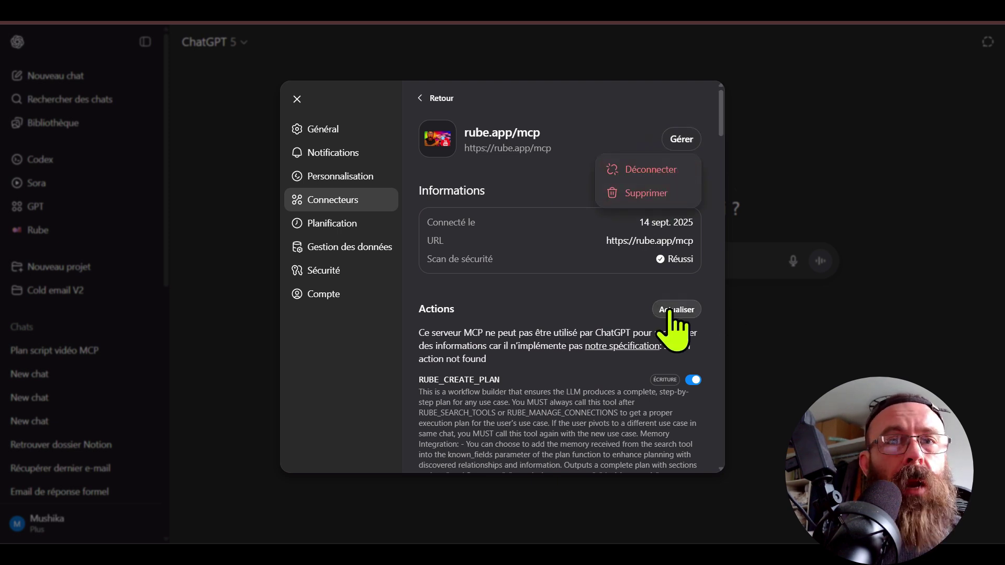
{"action": "left_click", "coordinate": [565, 301]}
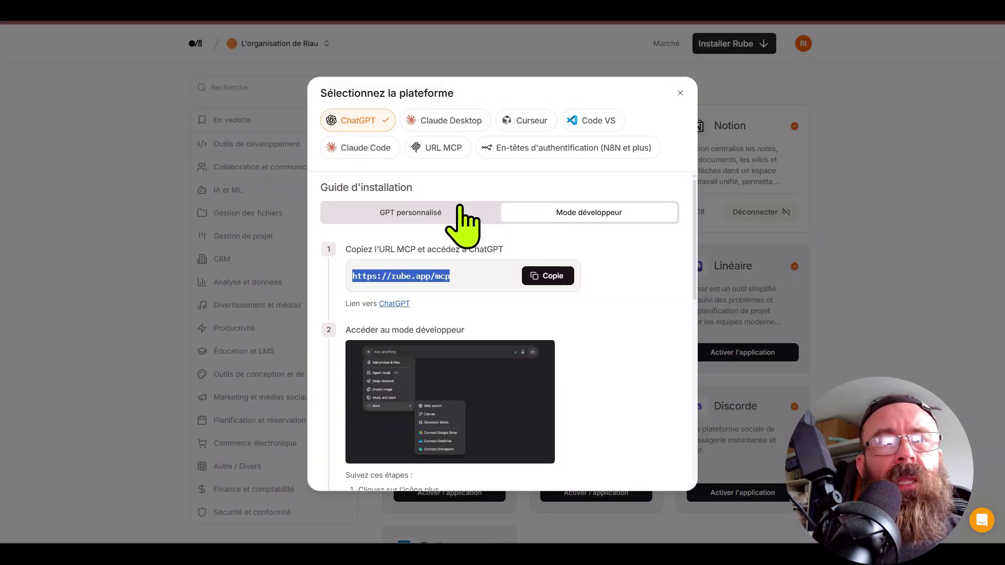
- Switch to Rube's custom GPT installation guide, open the Rube custom GPT in ChatGPT and collapse the sidebar
{"action": "left_click", "coordinate": [453, 212]}
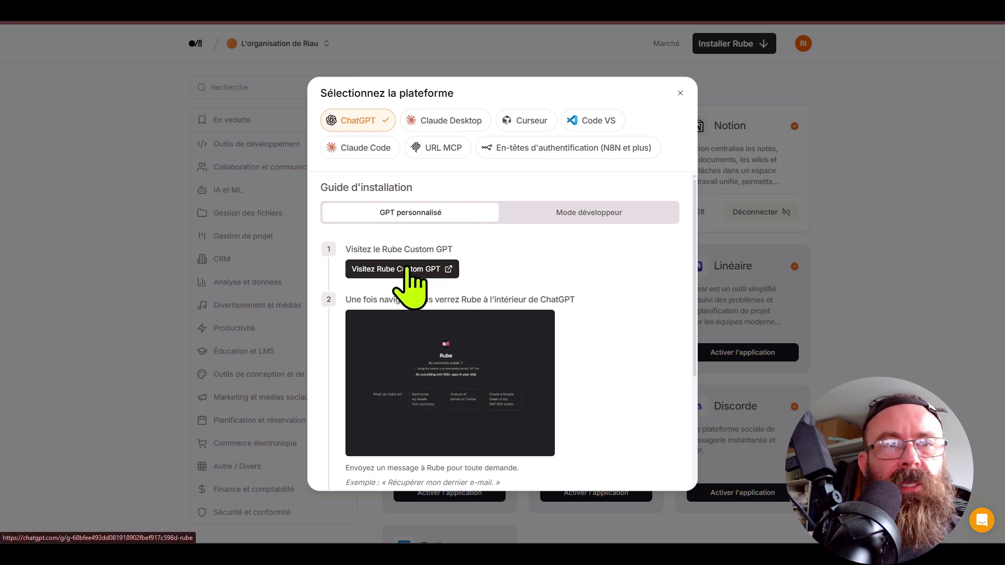
{"action": "left_click", "coordinate": [408, 268]}
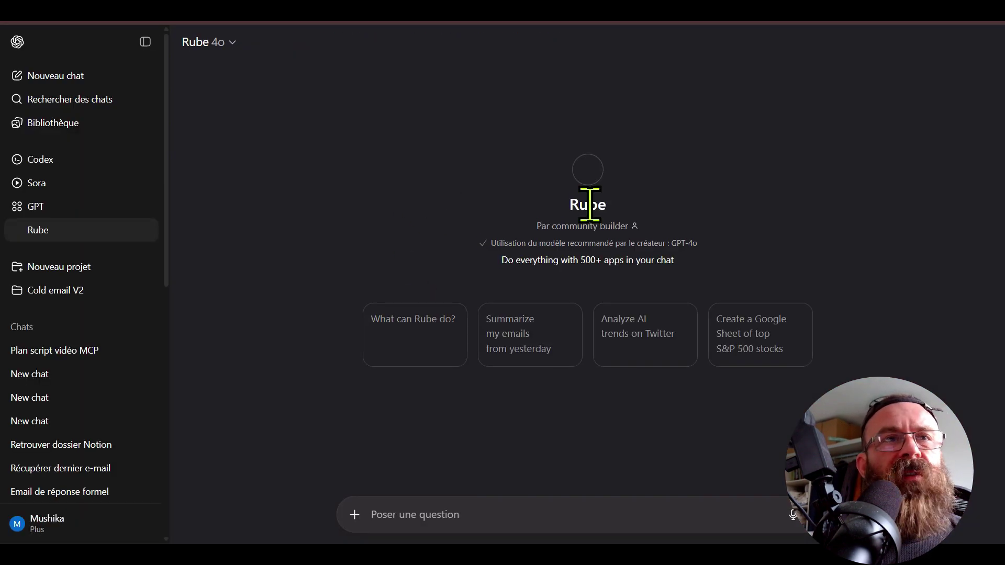
{"action": "left_click", "coordinate": [145, 42]}
- Examine the model choices for the Rube GPT, including the older models, and try to select Auto
{"action": "left_click", "coordinate": [67, 43]}
{"action": "mouse_move", "coordinate": [122, 71]}
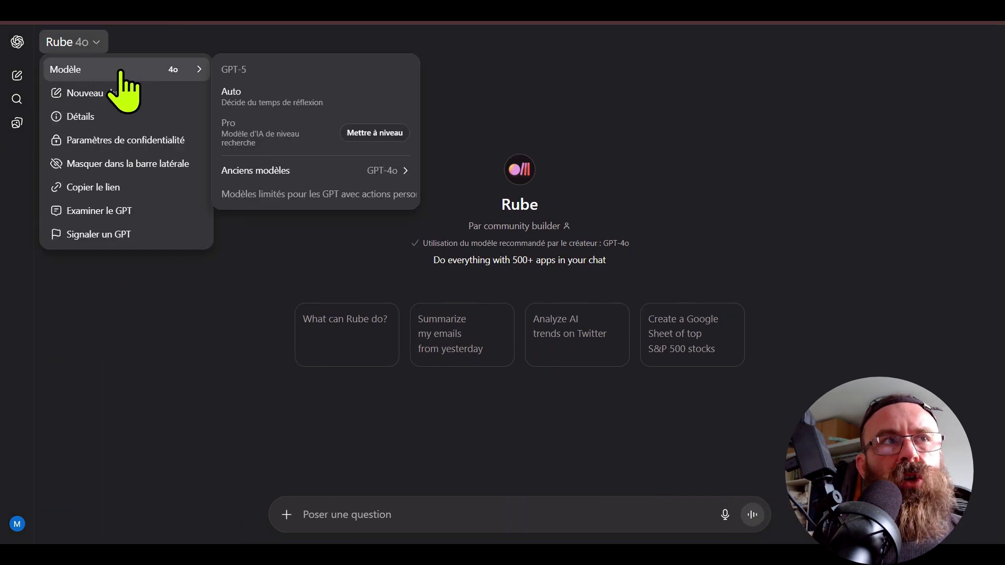
{"action": "mouse_move", "coordinate": [290, 172]}
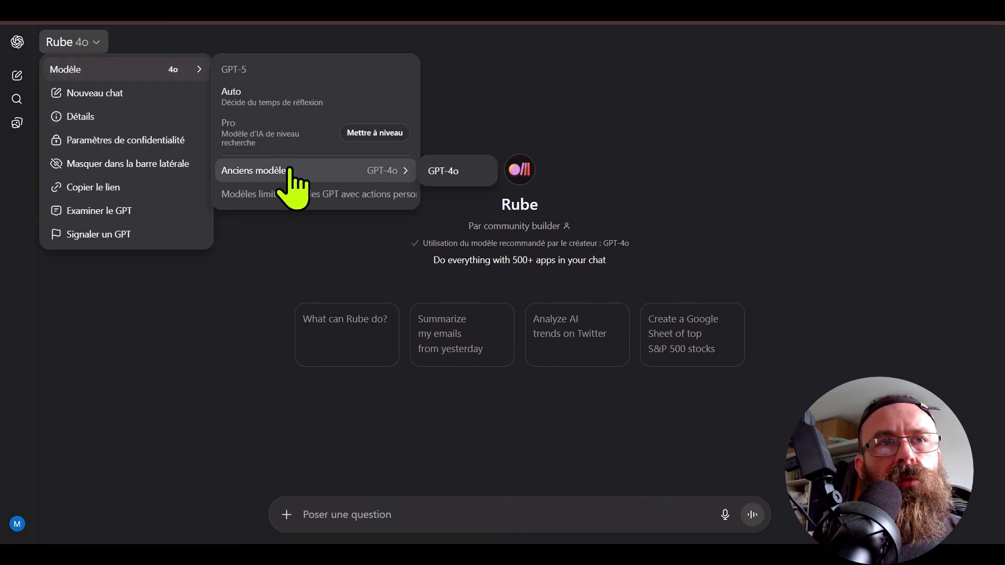
{"action": "left_click", "coordinate": [236, 98]}
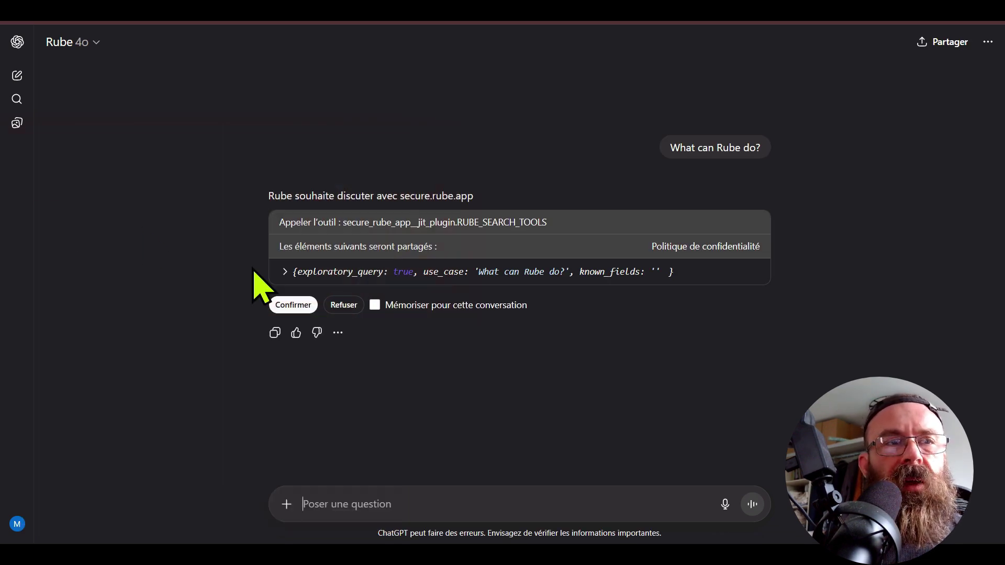
- Allow Rube's search tool call for "What can Rube do?", remember the permission for this conversation, and read the answer
{"action": "left_click", "coordinate": [374, 305]}
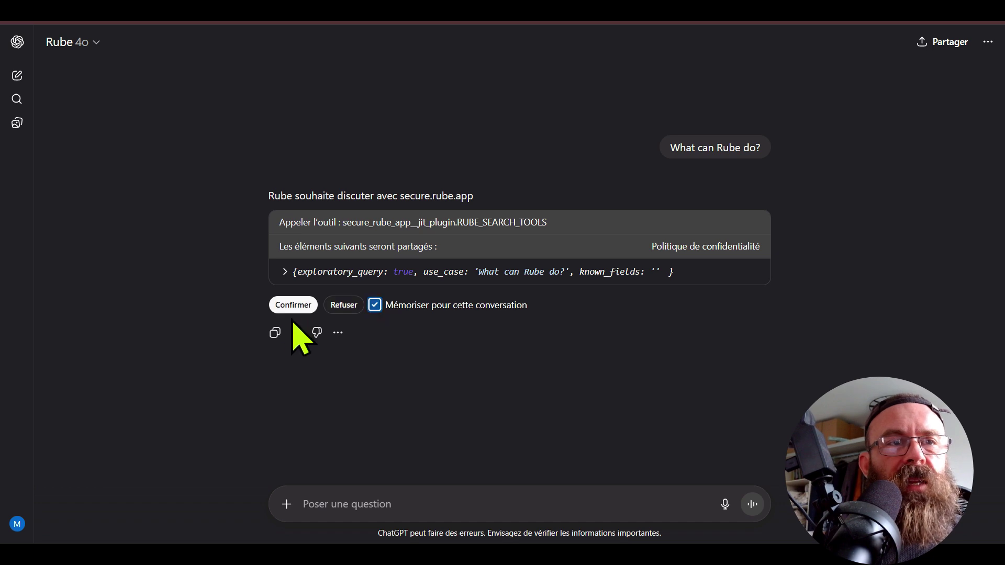
{"action": "left_click", "coordinate": [293, 306]}
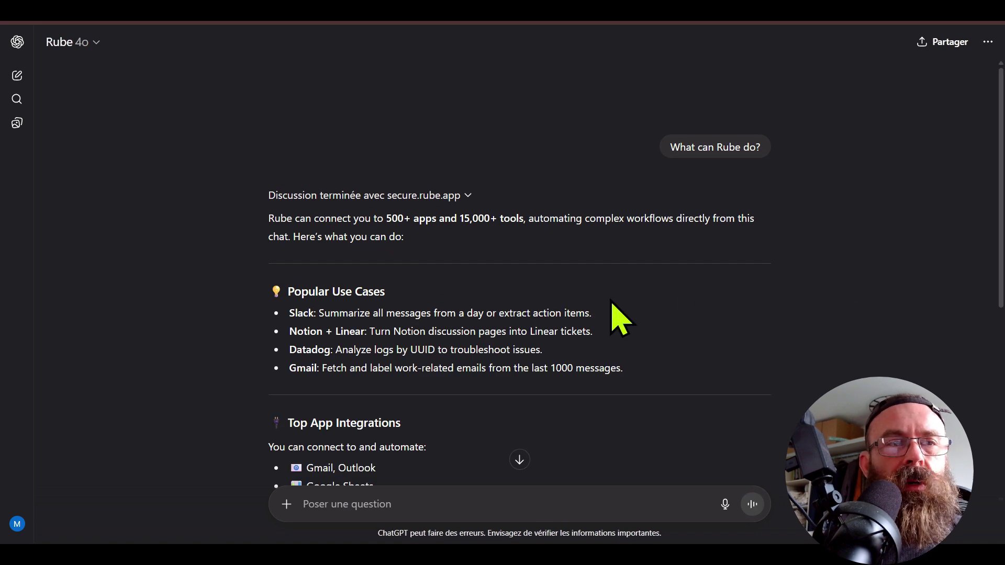
{"action": "scroll", "coordinate": [602, 309], "scroll_direction": "down", "scroll_amount": 3}
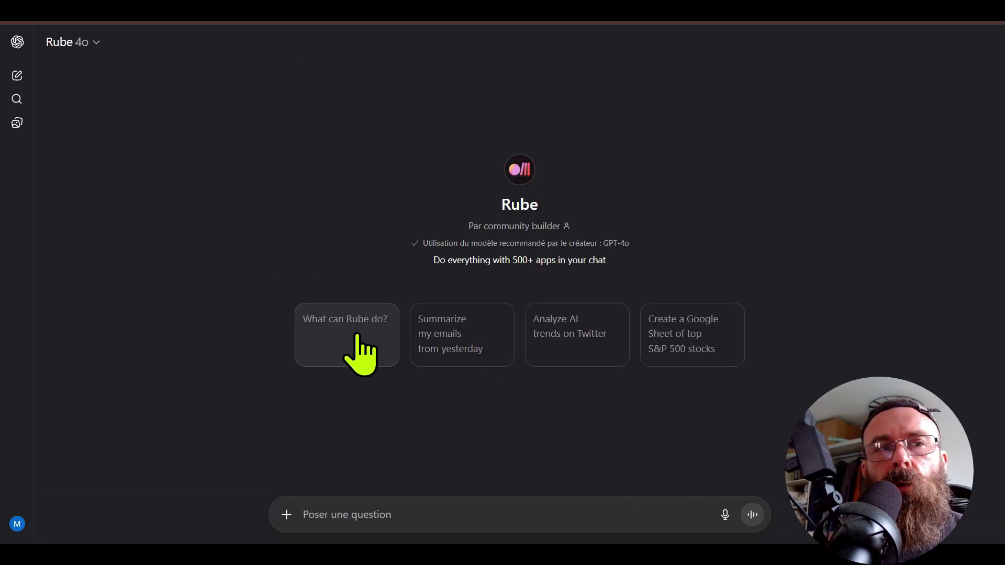
- Ask "What can Rube do?" in a new Rube chat, approve the remembered tool call and review the reply
{"action": "left_click", "coordinate": [360, 356]}
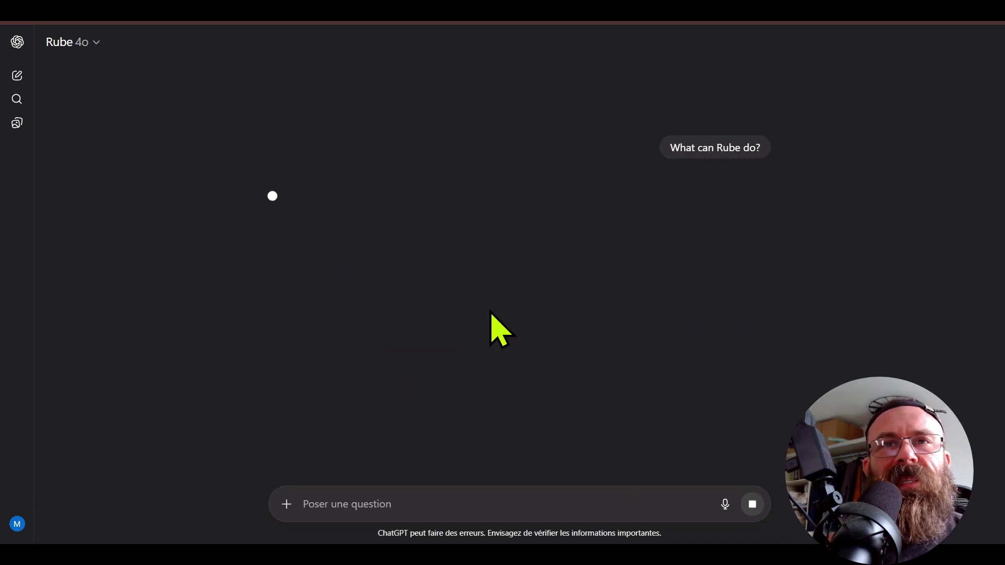
{"action": "left_click", "coordinate": [375, 304]}
{"action": "left_click", "coordinate": [297, 307]}
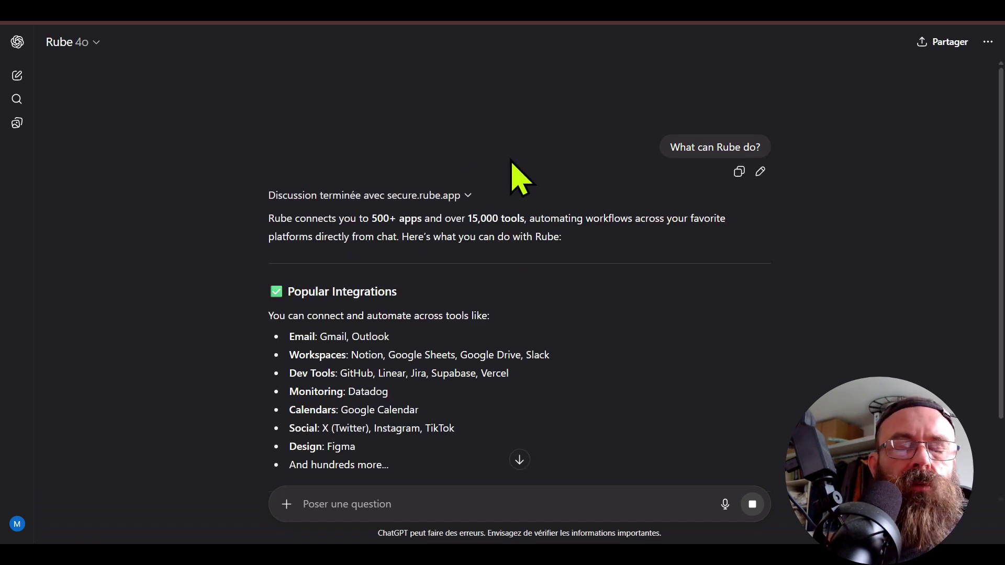
{"action": "scroll", "coordinate": [510, 162], "scroll_direction": "down", "scroll_amount": 3}
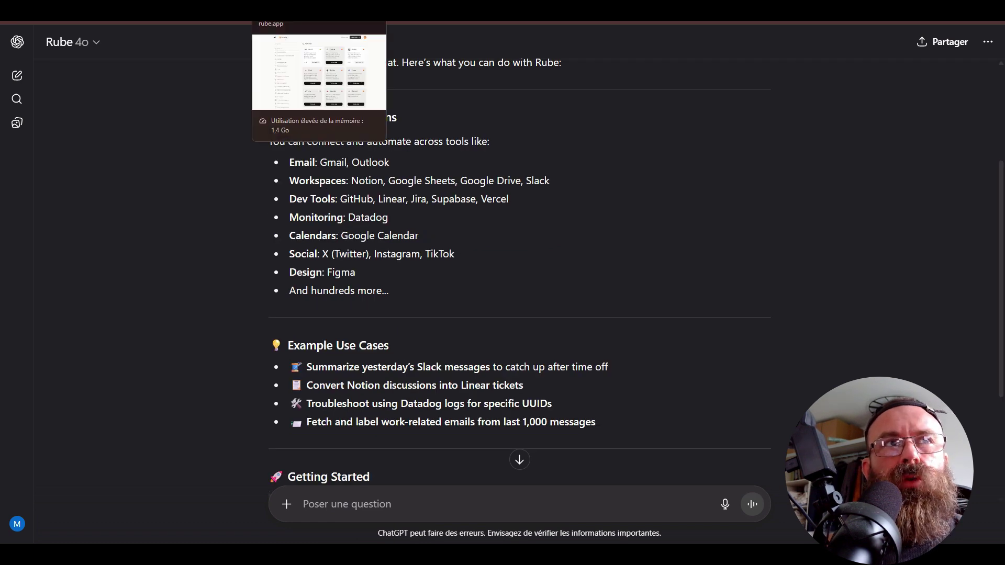
- Switch to the Rube dashboard and view the account's team settings and billing plans
{"action": "left_click", "coordinate": [293, 11]}
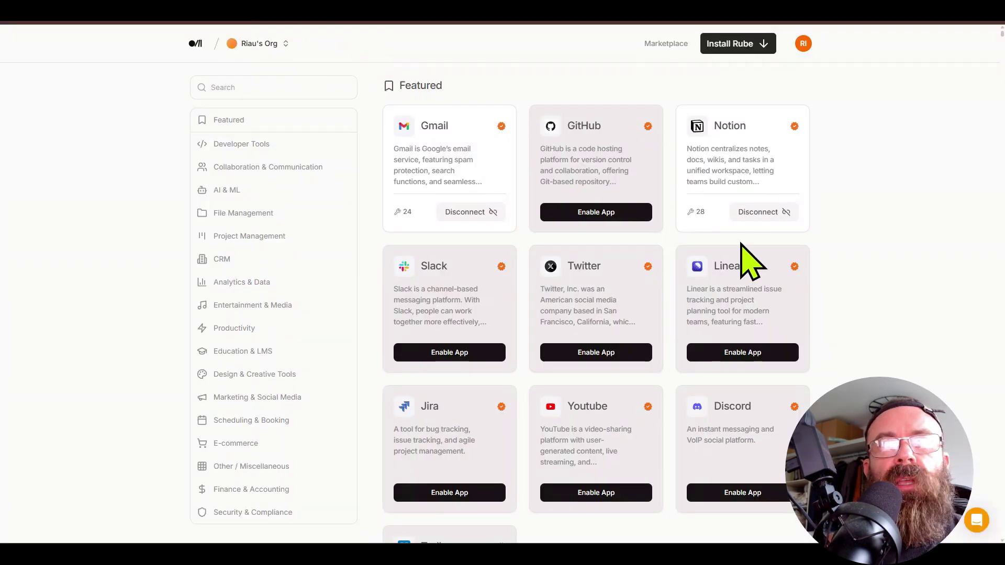
{"action": "left_click", "coordinate": [803, 43]}
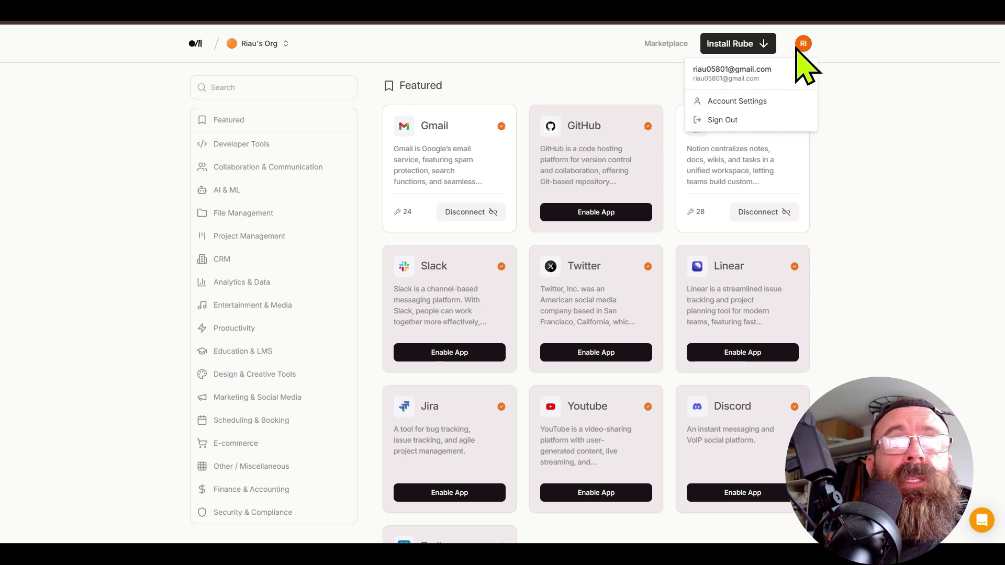
{"action": "left_click", "coordinate": [748, 102]}
{"action": "left_click", "coordinate": [225, 139]}
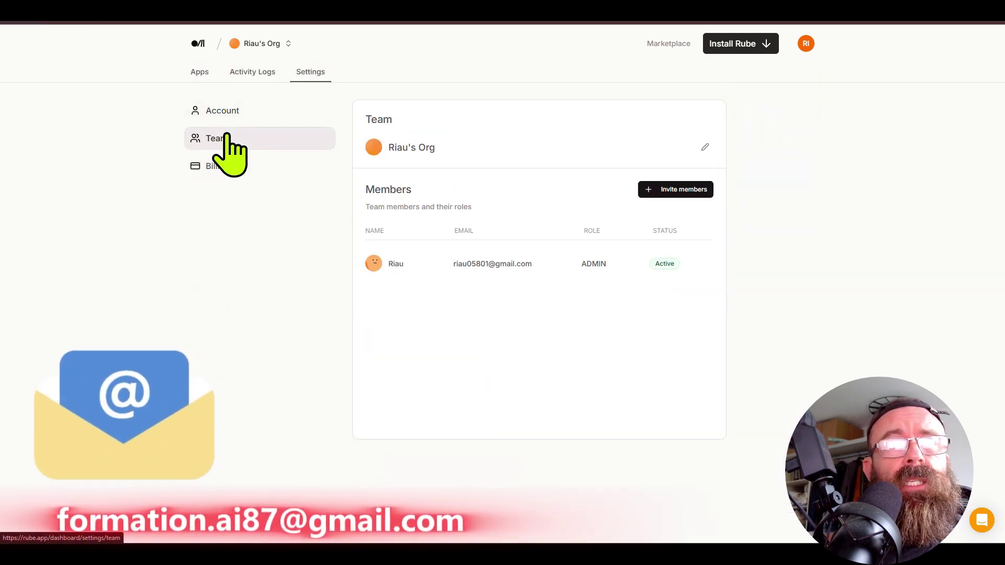
{"action": "left_click", "coordinate": [210, 166]}
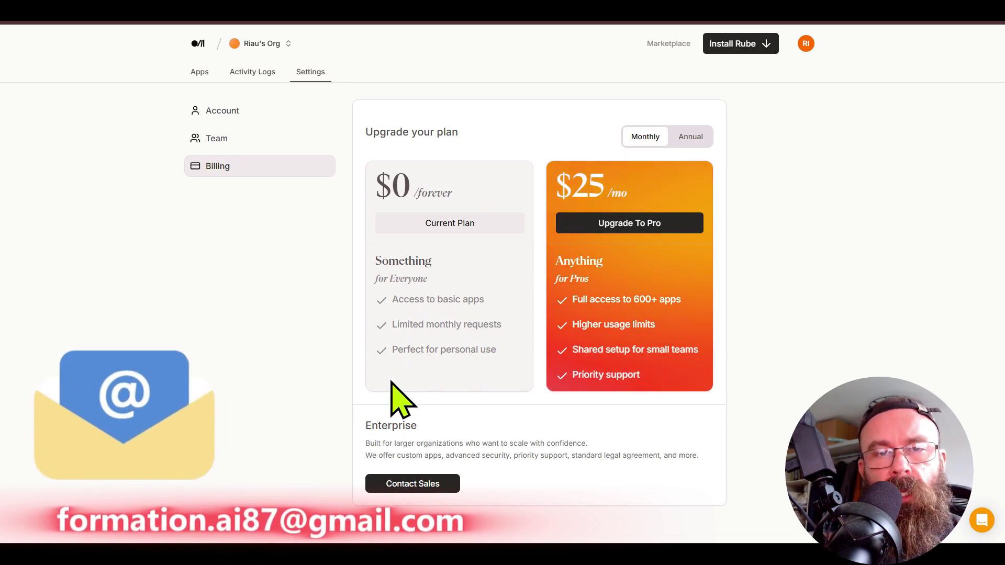
- View the account settings and the activity logs in the Rube dashboard
{"action": "left_click", "coordinate": [222, 110]}
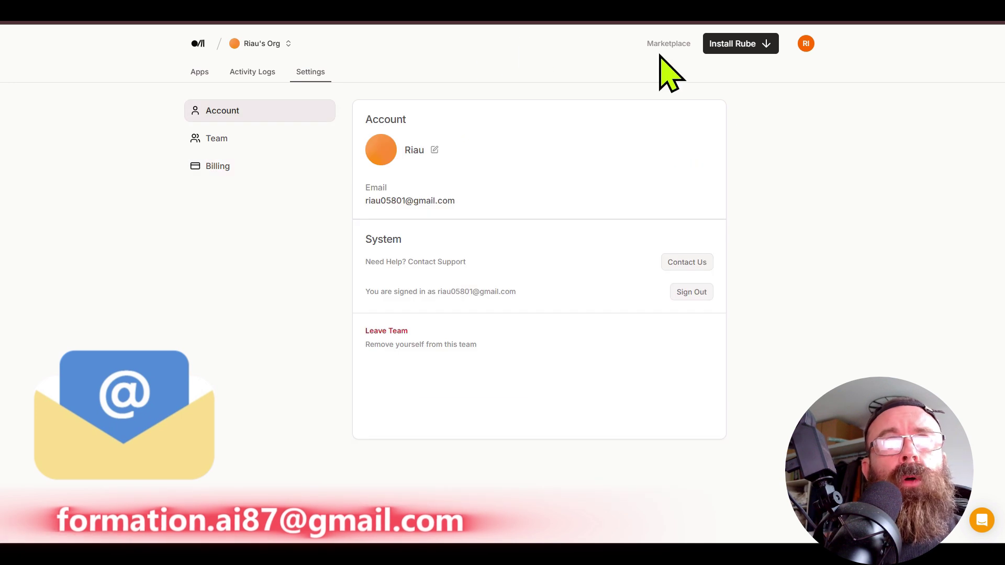
{"action": "left_click", "coordinate": [250, 73]}
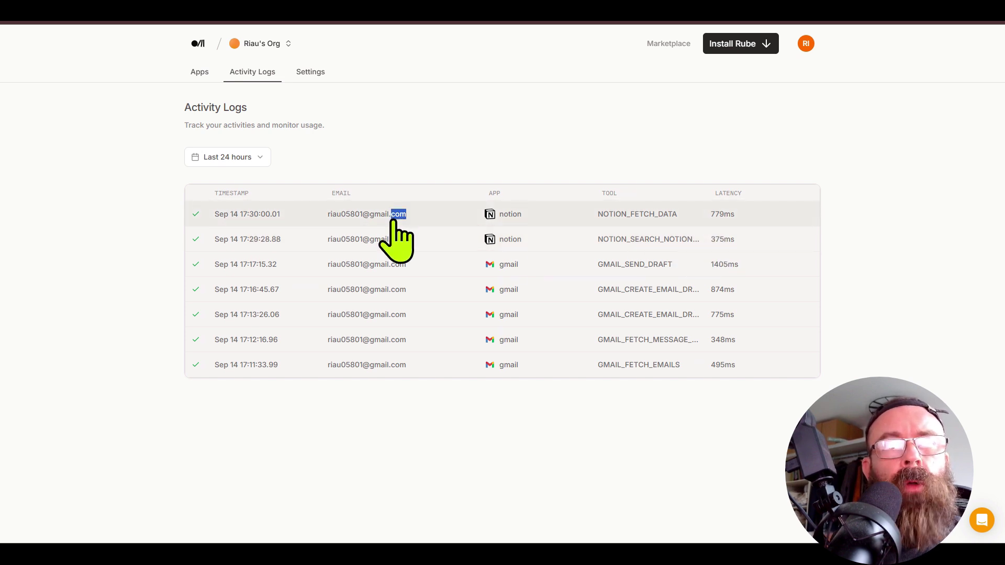
- Open Gmail from the connected apps, examine its configurable scopes and return to the Gmail app page
{"action": "left_click", "coordinate": [200, 72]}
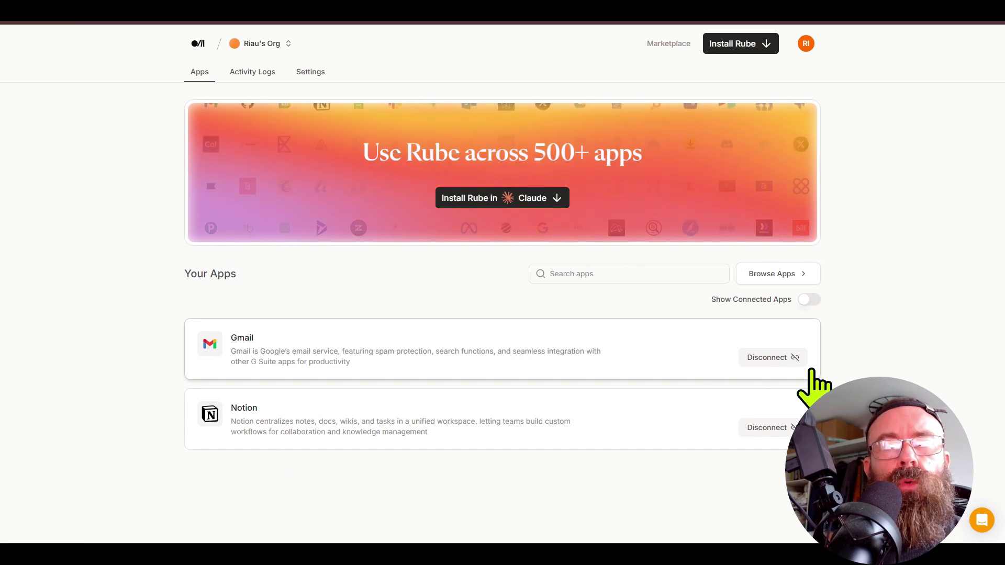
{"action": "left_click", "coordinate": [375, 349]}
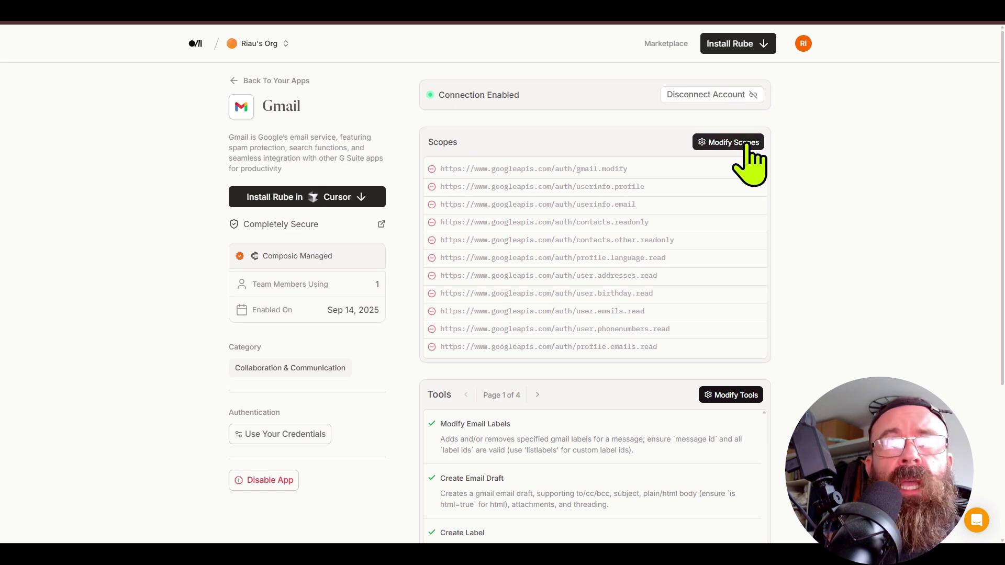
{"action": "left_click", "coordinate": [747, 146]}
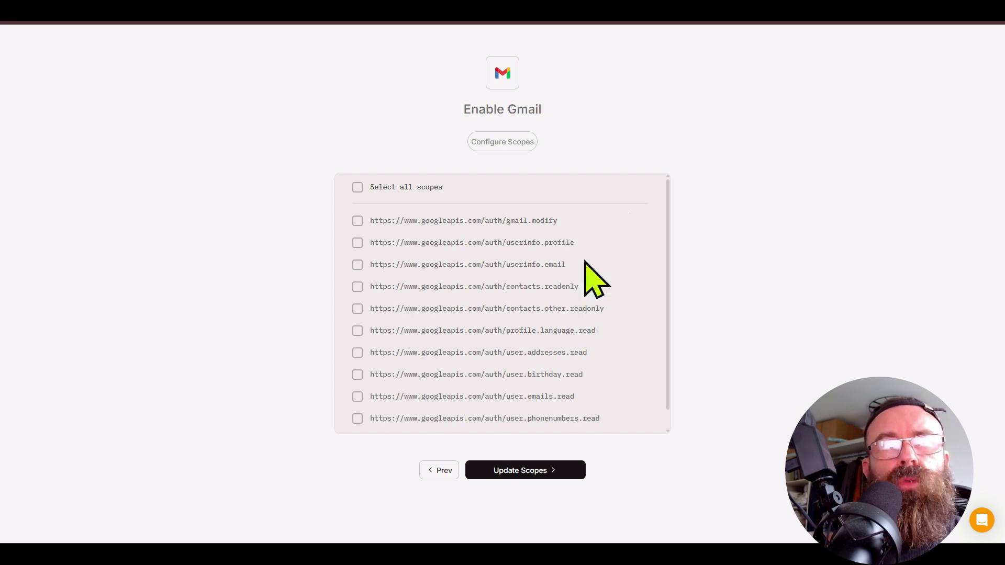
{"action": "scroll", "coordinate": [464, 275], "scroll_direction": "down", "scroll_amount": 1}
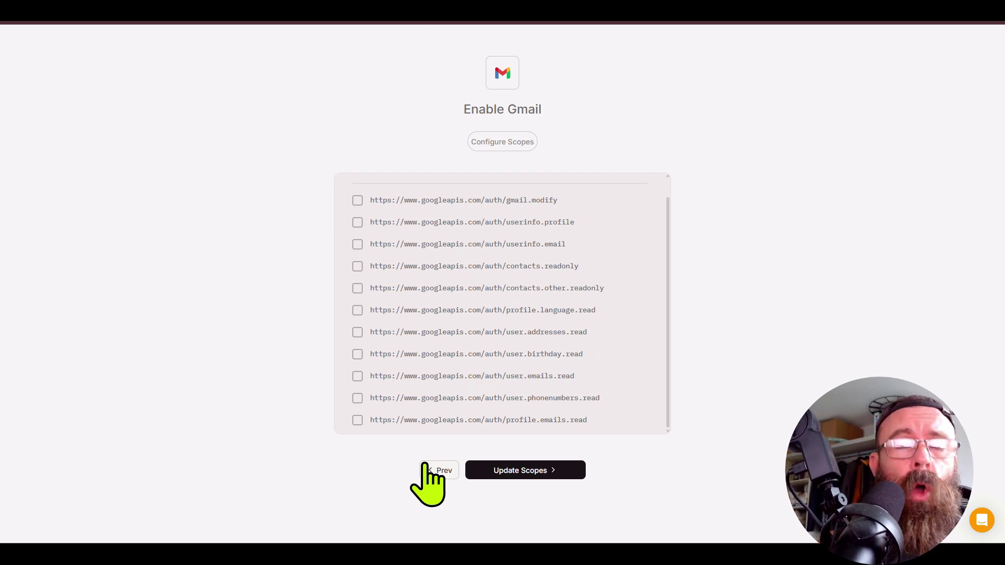
{"action": "left_click", "coordinate": [442, 470]}
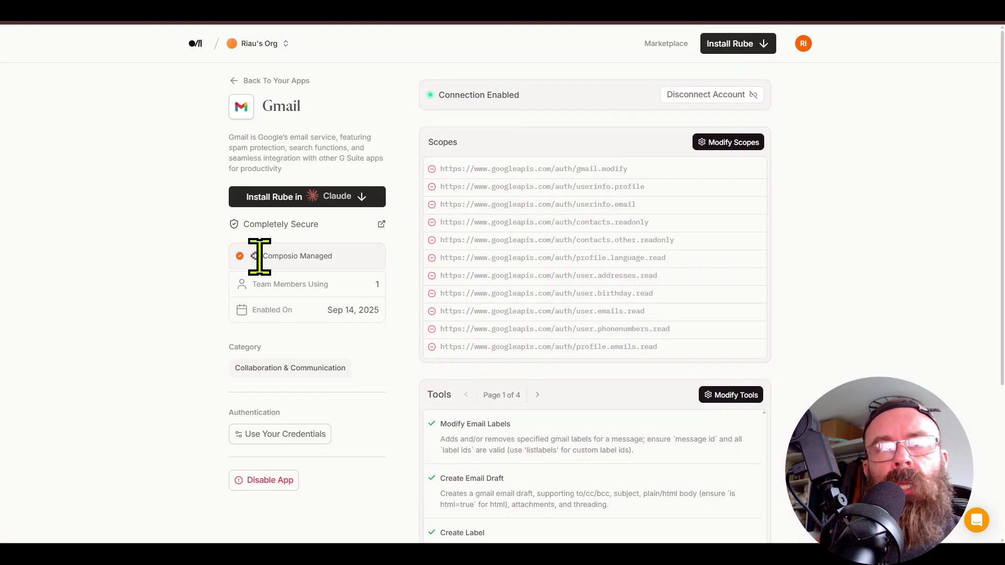
- Enable Twitter from the marketplace through the Composio-managed OAuth app, with all scopes selected
{"action": "left_click", "coordinate": [666, 44]}
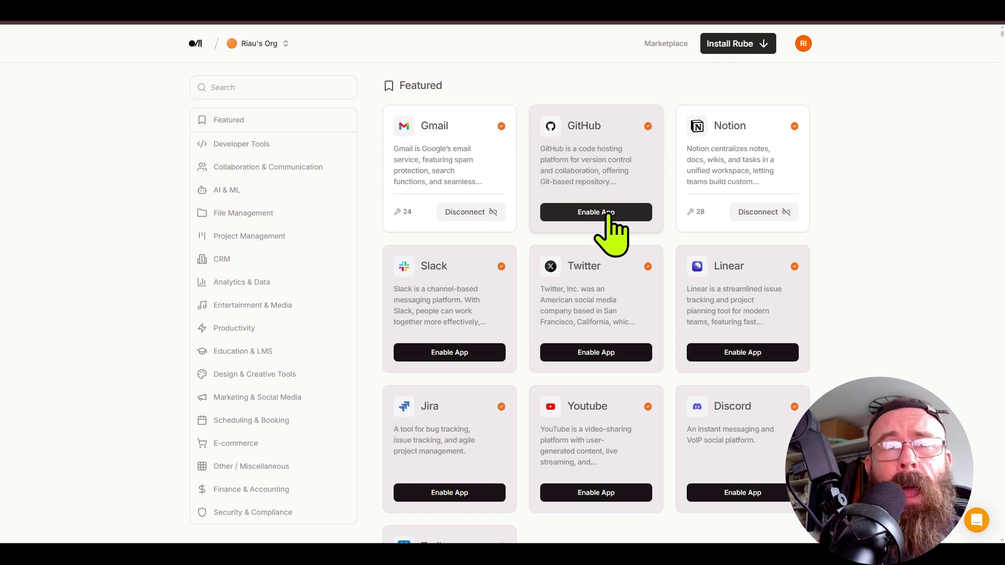
{"action": "left_click", "coordinate": [609, 354]}
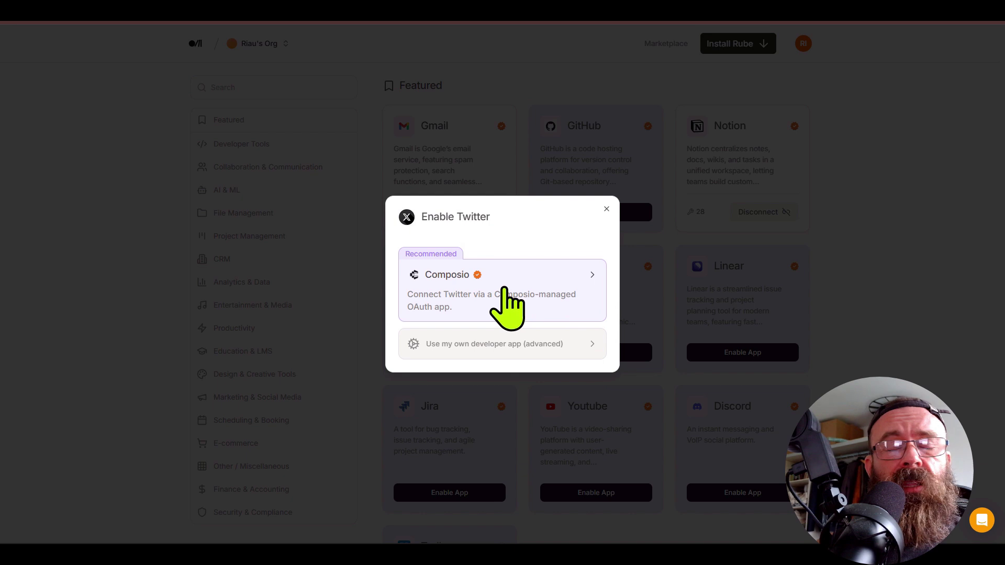
{"action": "left_click", "coordinate": [504, 289]}
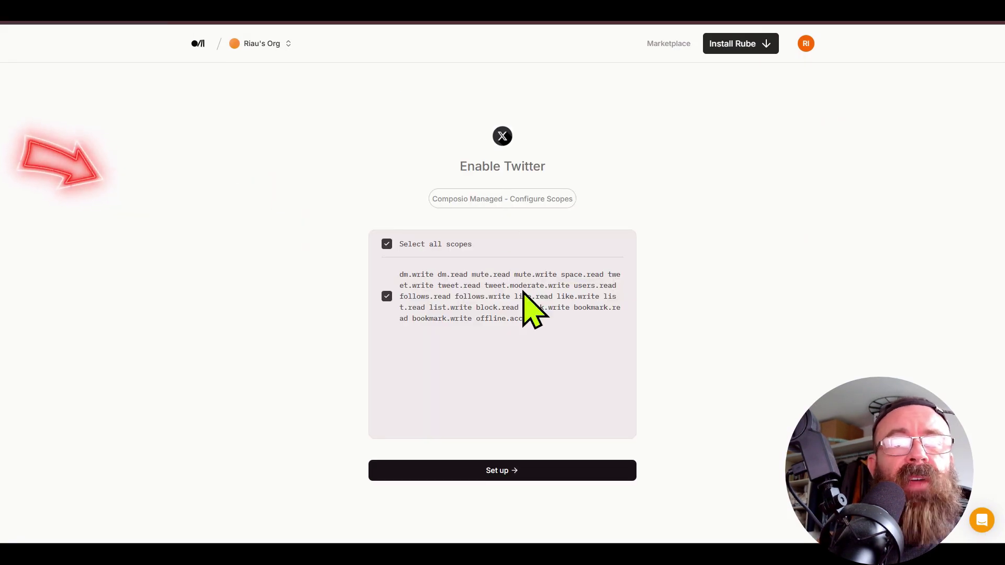
{"action": "left_click", "coordinate": [513, 469]}
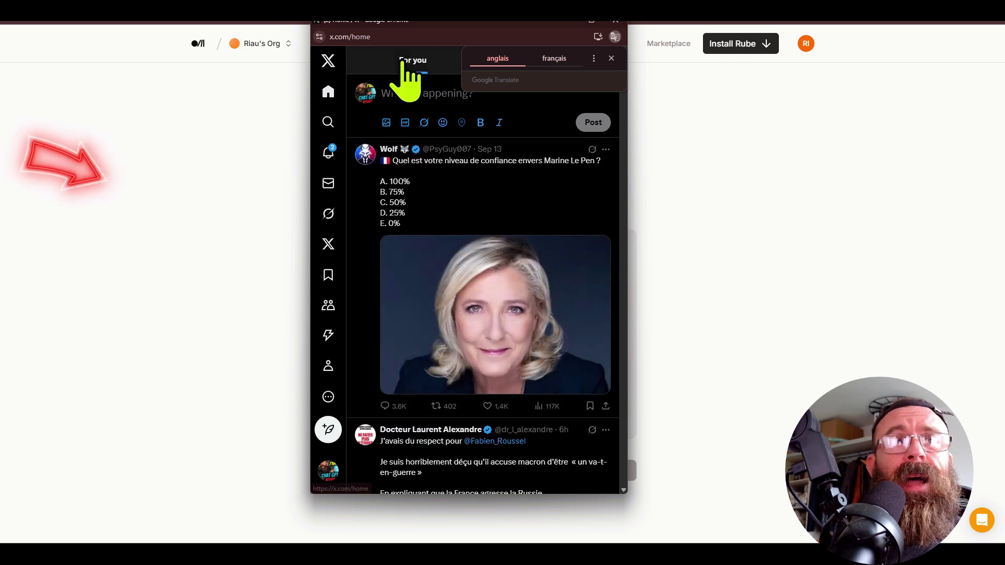
- Browse the posts in the X "For you" feed and close its window
{"action": "scroll", "coordinate": [447, 295], "scroll_direction": "down", "scroll_amount": 8}
{"action": "scroll", "coordinate": [445, 274], "scroll_direction": "down", "scroll_amount": 15}
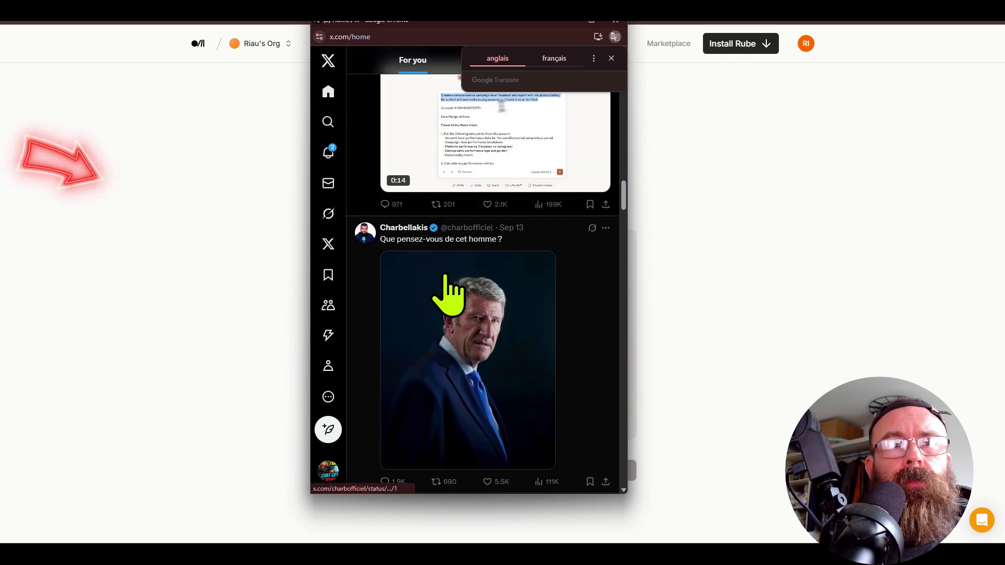
{"action": "scroll", "coordinate": [448, 296], "scroll_direction": "down", "scroll_amount": 20}
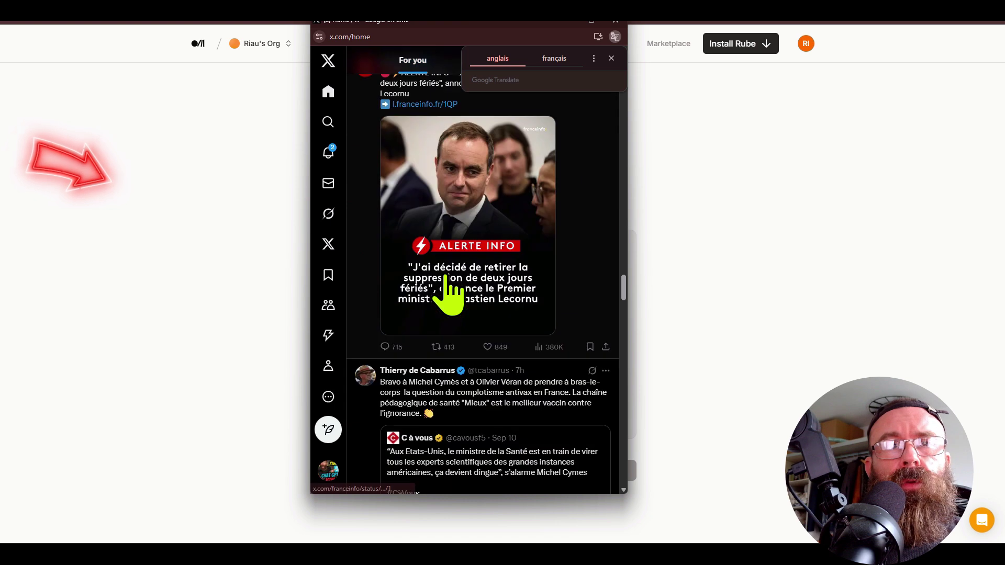
{"action": "scroll", "coordinate": [449, 220], "scroll_direction": "down", "scroll_amount": 5}
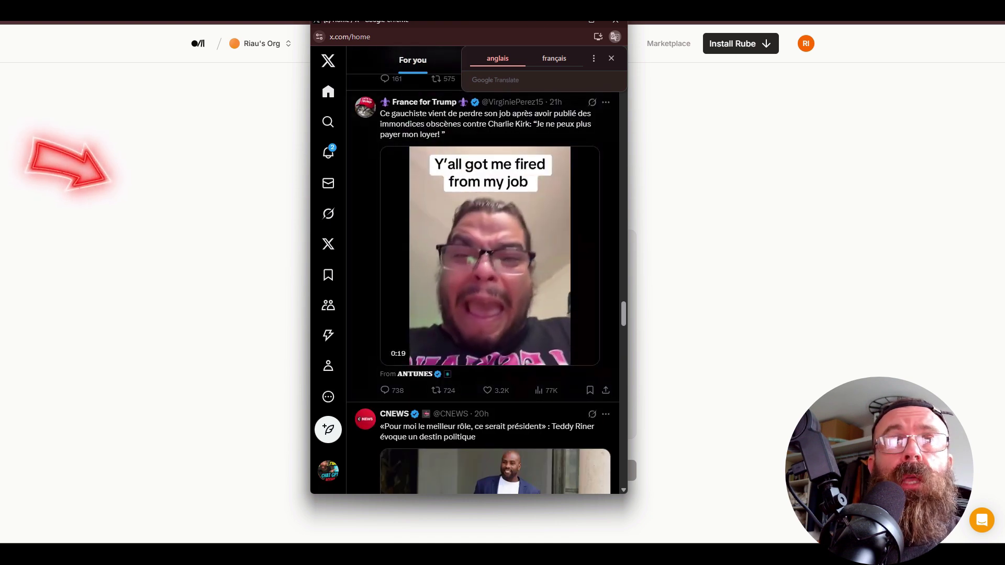
{"action": "left_click", "coordinate": [482, 34]}
{"action": "key", "text": "ctrl+w"}
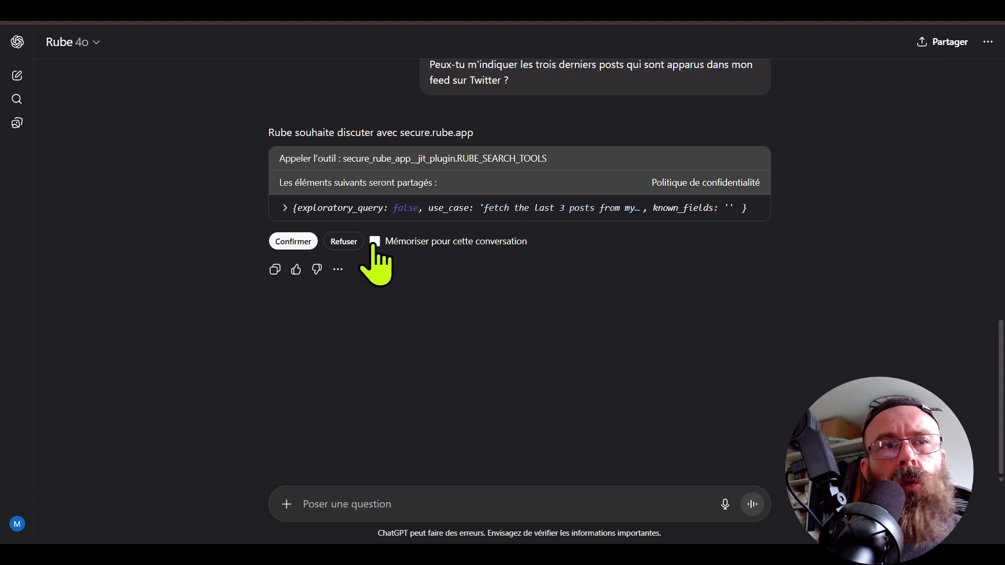
- In the ChatGPT Rube chat, allow the search tool call for the last three Twitter feed posts and remember the permission for this conversation
{"action": "left_click", "coordinate": [374, 239]}
{"action": "left_click", "coordinate": [293, 240]}
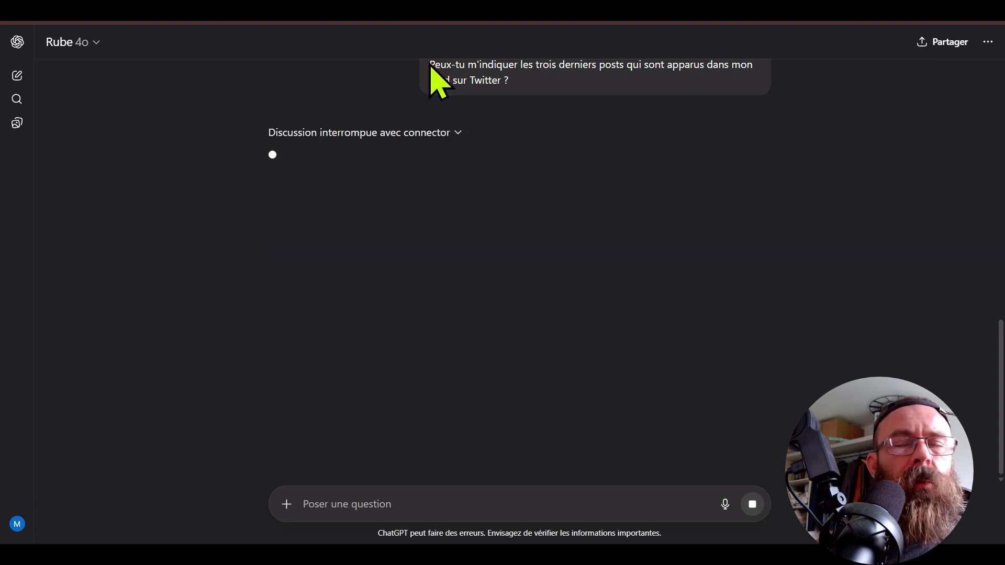